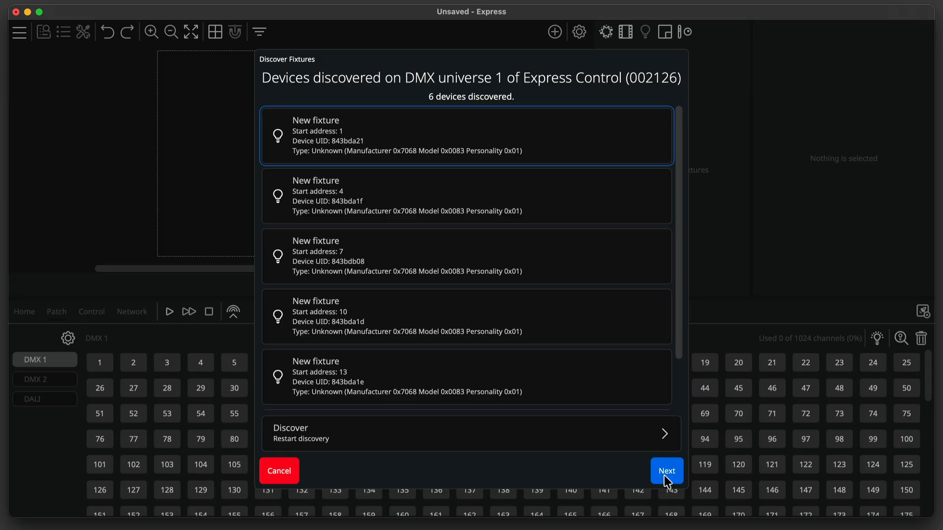
- Identify the unknown discovered devices as Generic LED - RGB 8 bit and patch the six fixtures on DMX universe 1
left_click(664, 476)
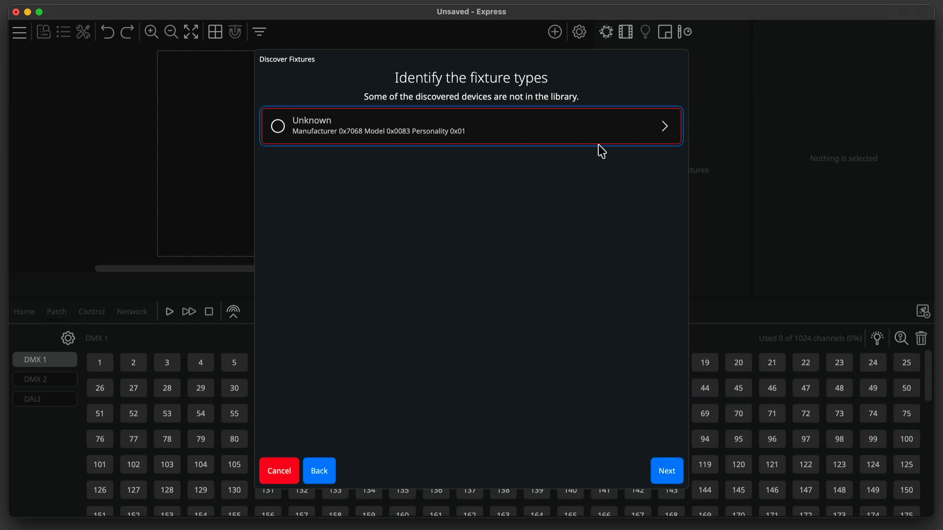
left_click(595, 128)
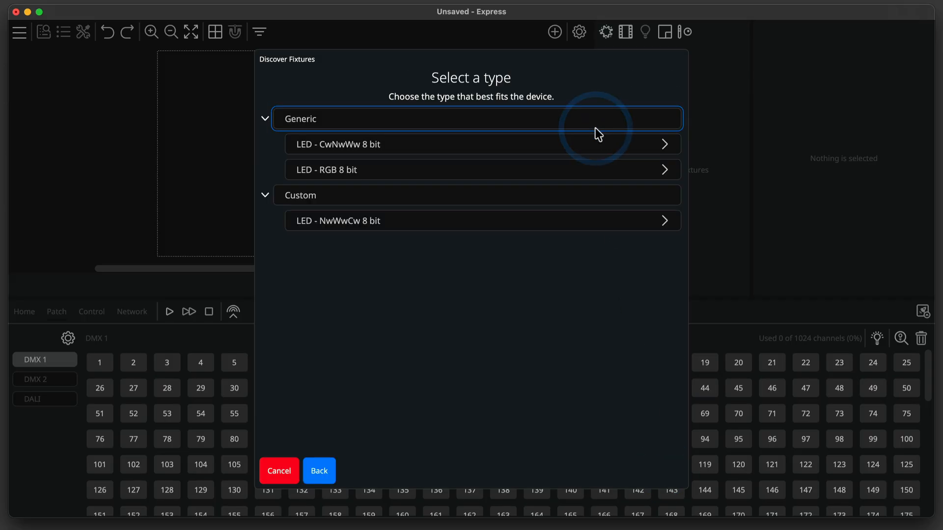
left_click(599, 172)
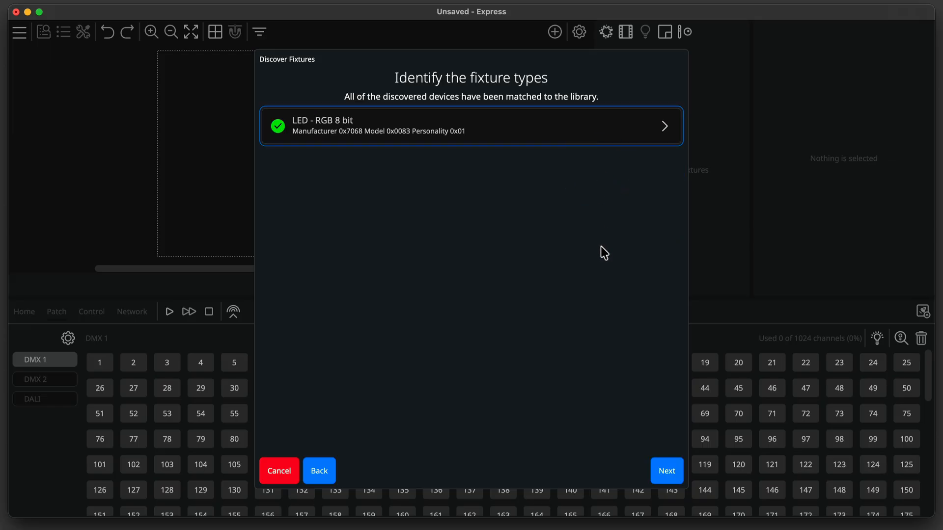
left_click(663, 471)
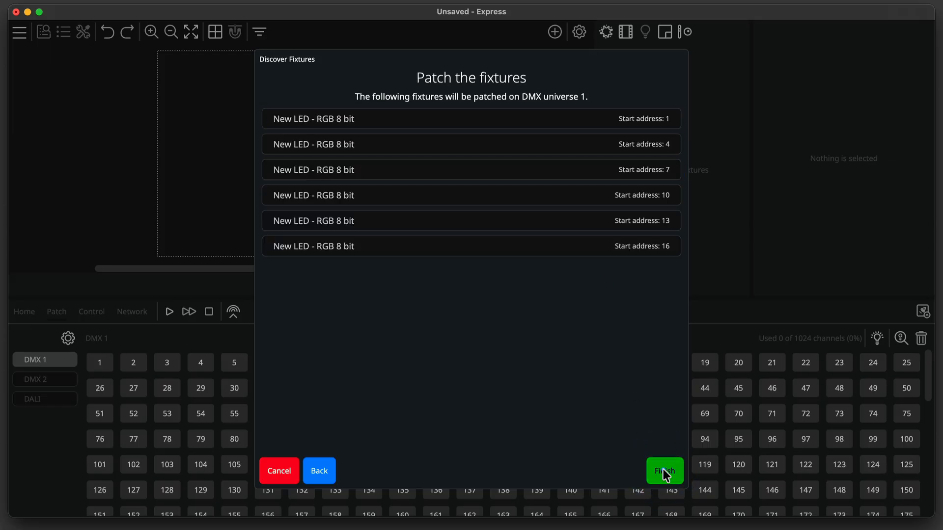
left_click(662, 471)
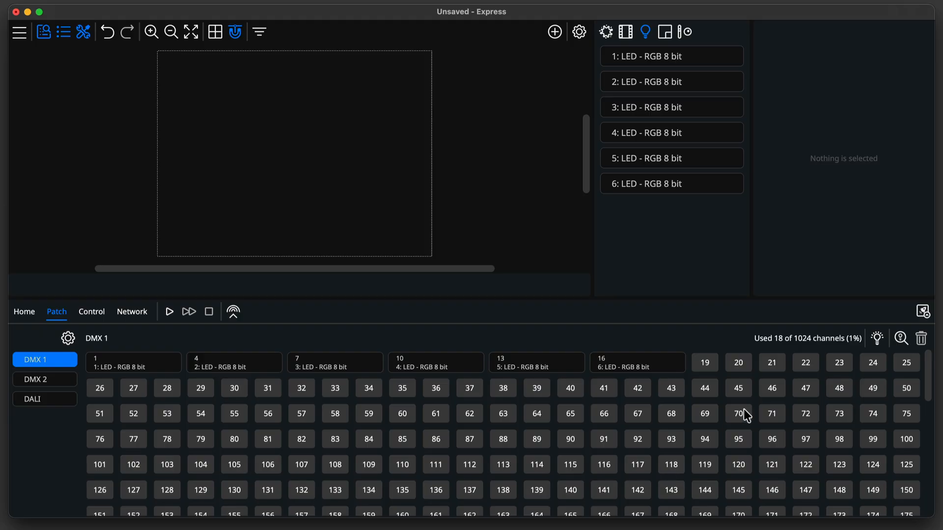
- Turn on fixture highlighting and place the six patched LED - RGB 8 bit fixtures in a ring on the plan
left_click(876, 339)
left_click(146, 361)
left_click_drag(155, 350, 229, 130)
left_click_drag(234, 365, 228, 181)
left_click_drag(321, 364, 332, 132)
left_click_drag(420, 363, 332, 177)
left_click(534, 360)
left_click_drag(534, 359, 280, 201)
left_click_drag(614, 369, 281, 110)
mouse_move(193, 88)
left_mouse_down()
mouse_move(389, 241)
mouse_move(206, 90)
left_mouse_up()
left_click(281, 109)
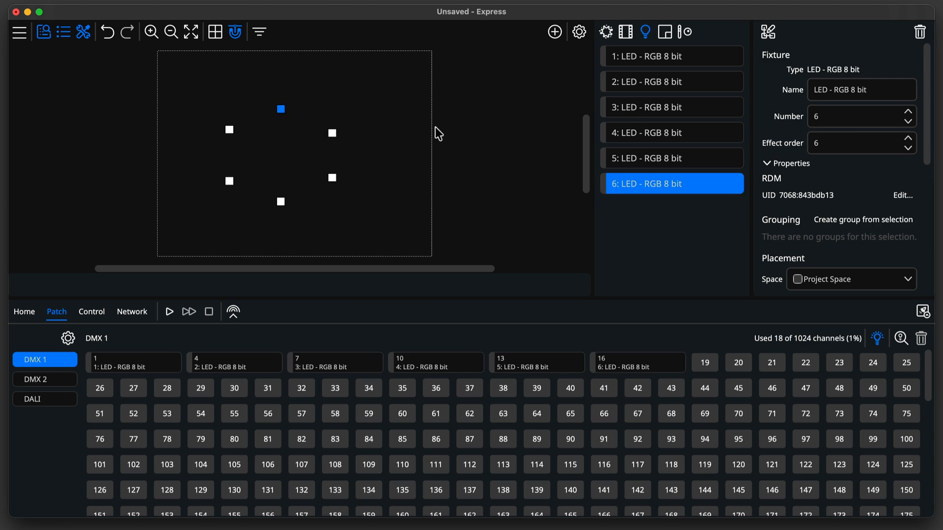
- Add an entry to the RDM UIDs of fixture 6 and commit the edit
left_click(901, 195)
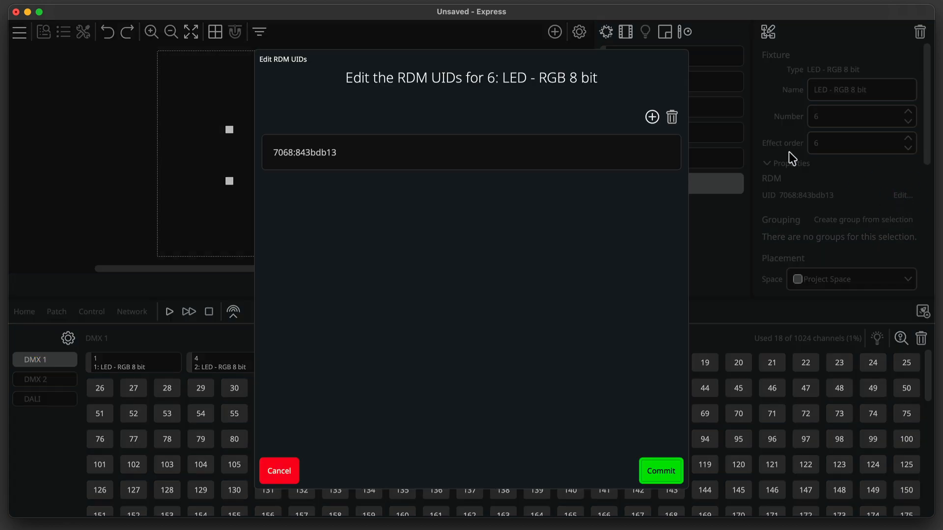
left_click(654, 120)
left_click(663, 478)
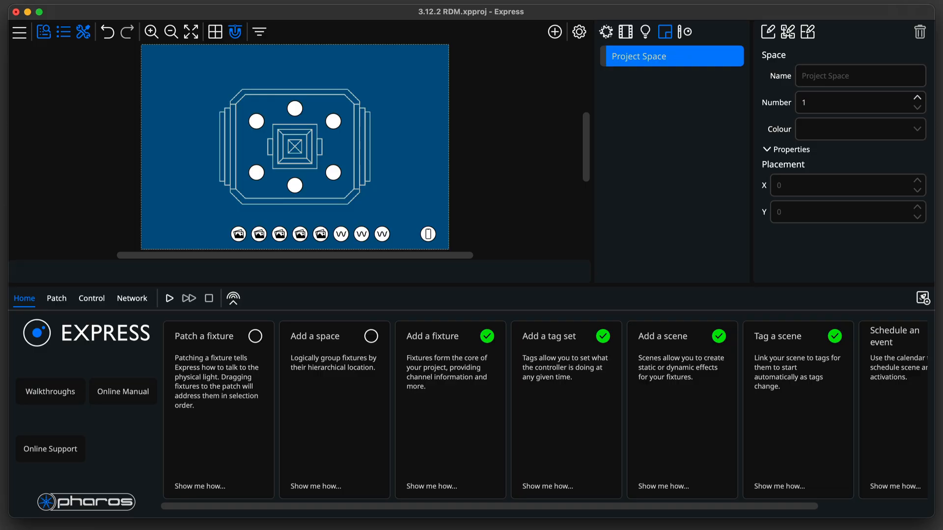
- Review the properties of fixtures 1 to 6 one by one, including their RDM UIDs, and view the project's scene list
left_click(646, 32)
left_click(640, 52)
left_click(649, 82)
left_click(649, 104)
left_click(652, 128)
left_click(651, 160)
left_click(653, 189)
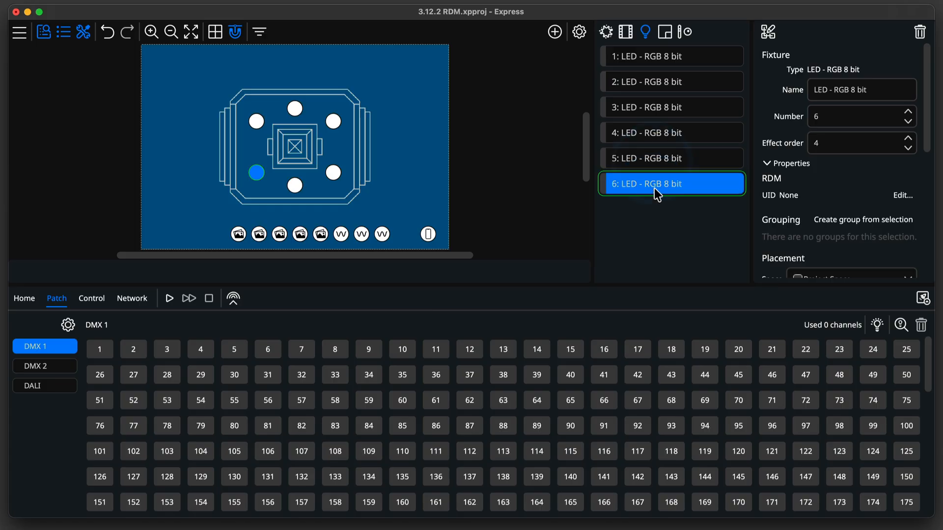
left_click(607, 32)
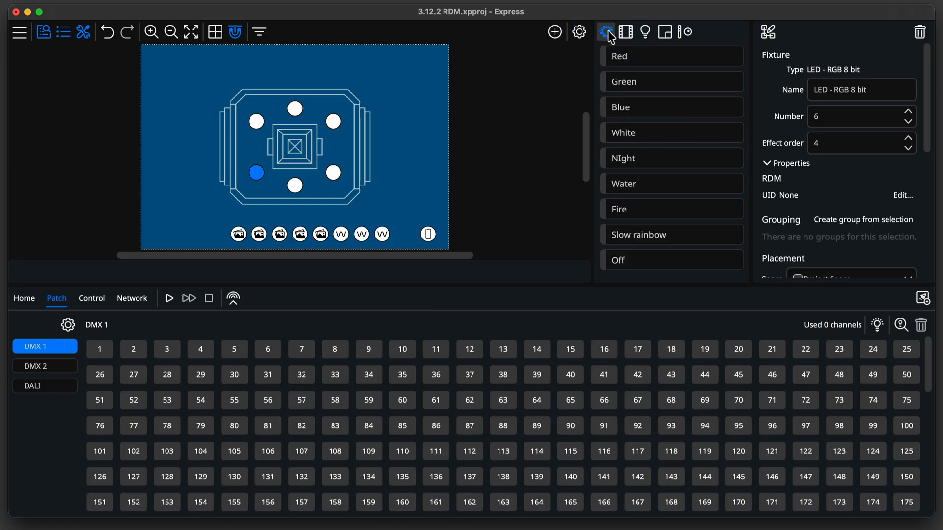
- Assign the Express Control found on the network to the project
left_click(129, 299)
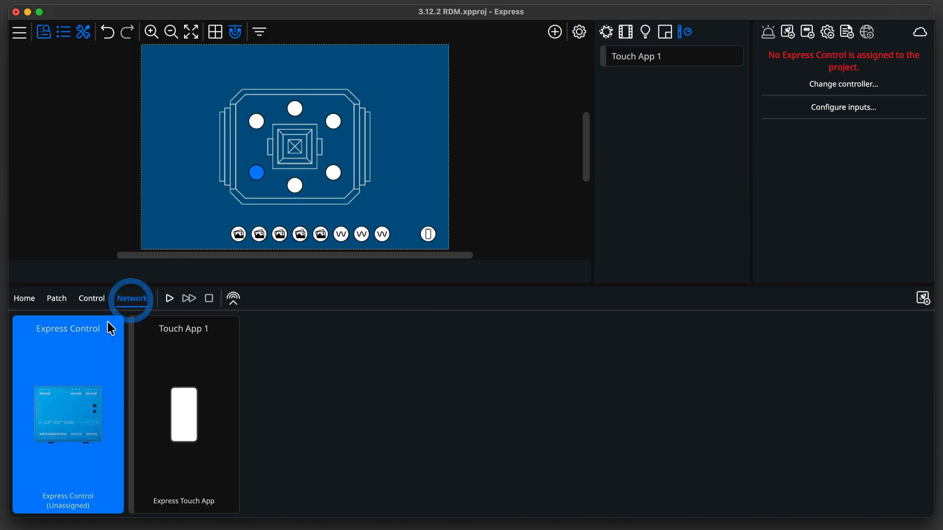
right_click(90, 348)
left_click(110, 358)
left_click(332, 123)
left_click(652, 462)
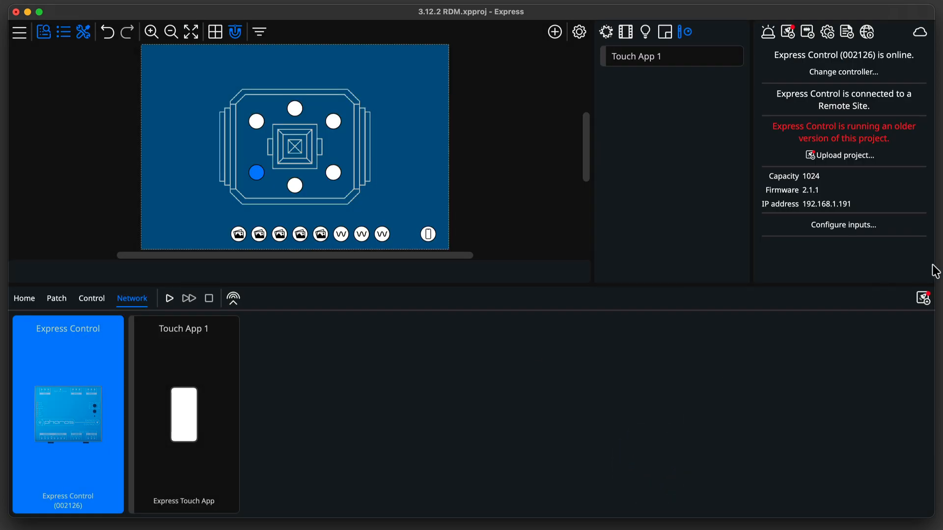
- Upload the project to the assigned Express Control
left_click(923, 298)
left_click(665, 474)
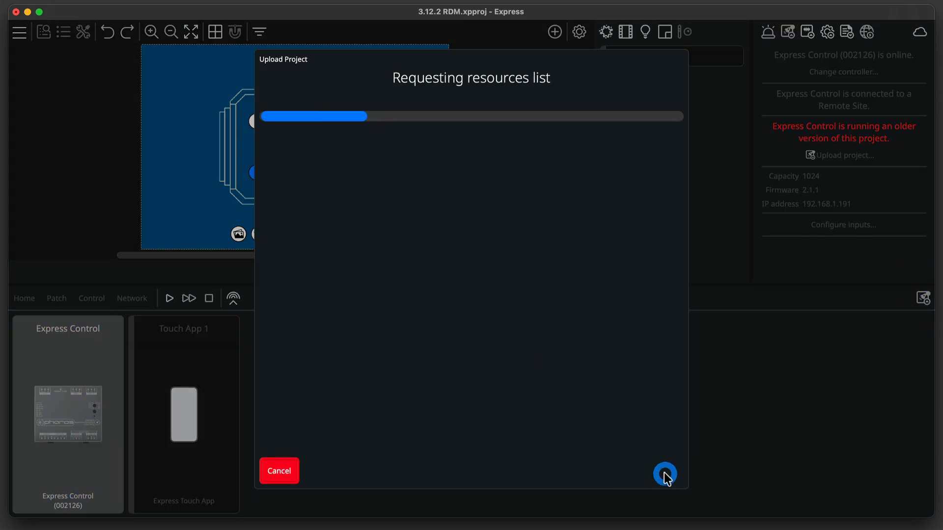
left_click(663, 472)
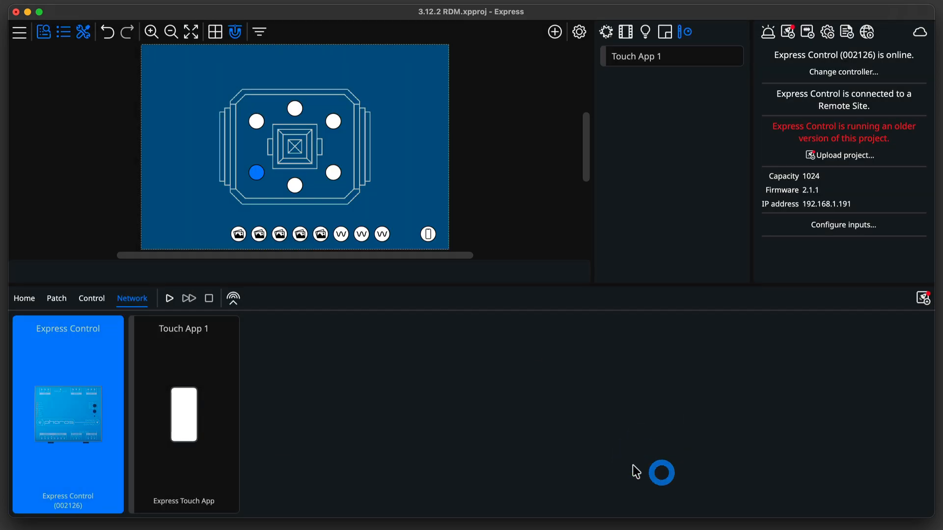
- Run RDM fixture discovery on the DMX 1 universe
left_click(56, 301)
left_click(900, 325)
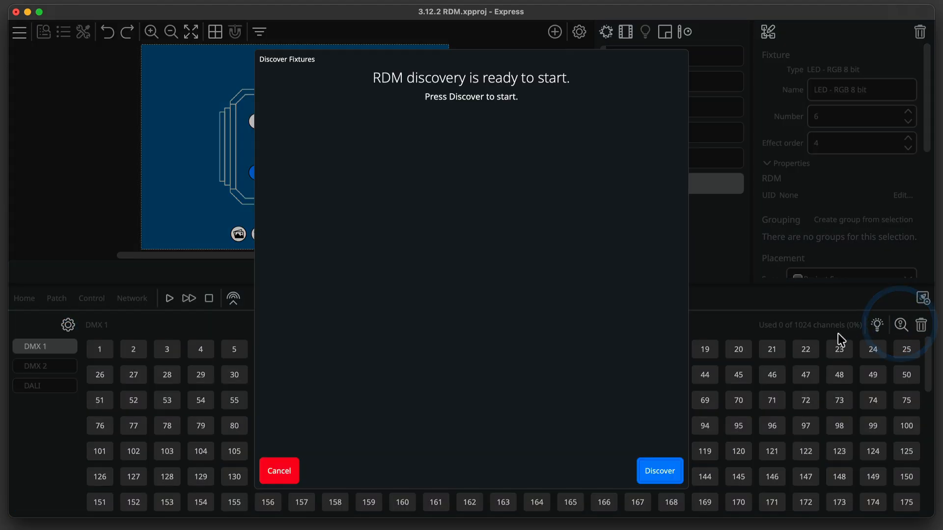
left_click(652, 473)
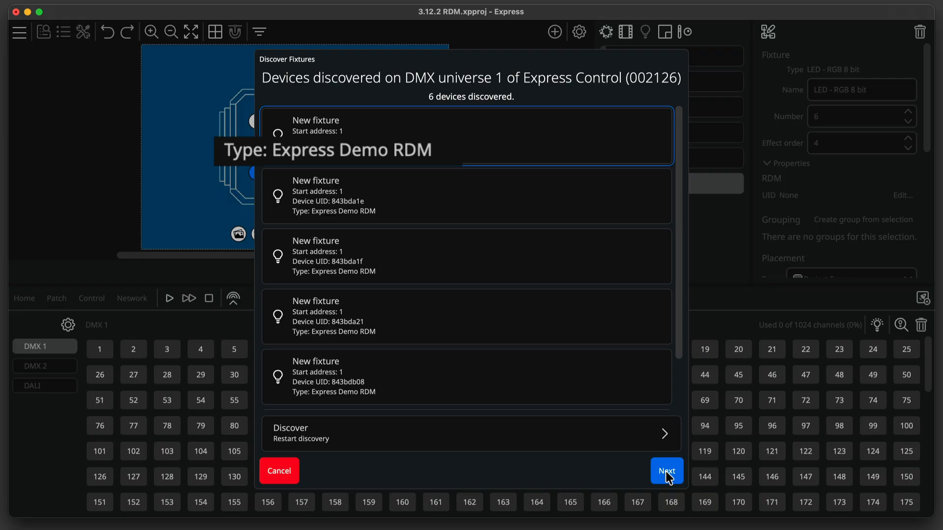
- Choose not to keep perfect clashes, readdress the devices to 4, 7, 10, 13 and 16, and patch the Express Demo RDM fixtures
left_click(667, 471)
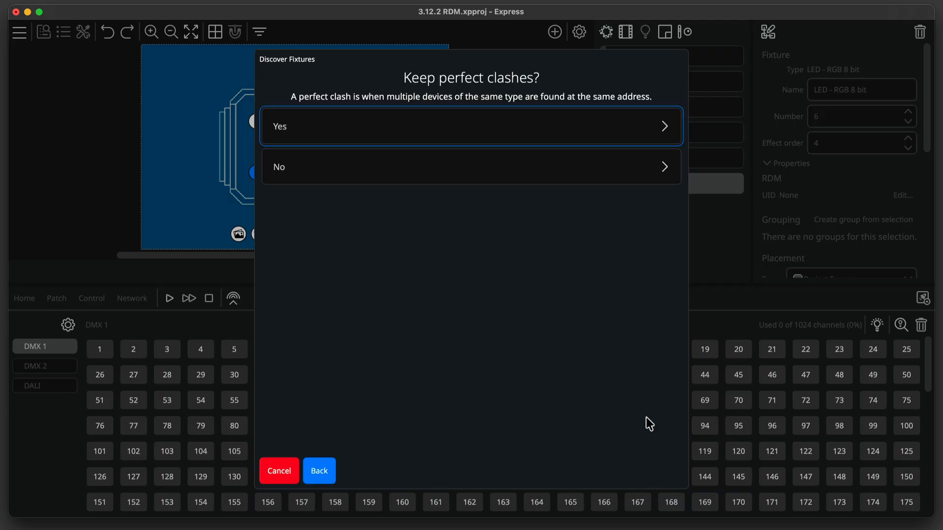
left_click(607, 181)
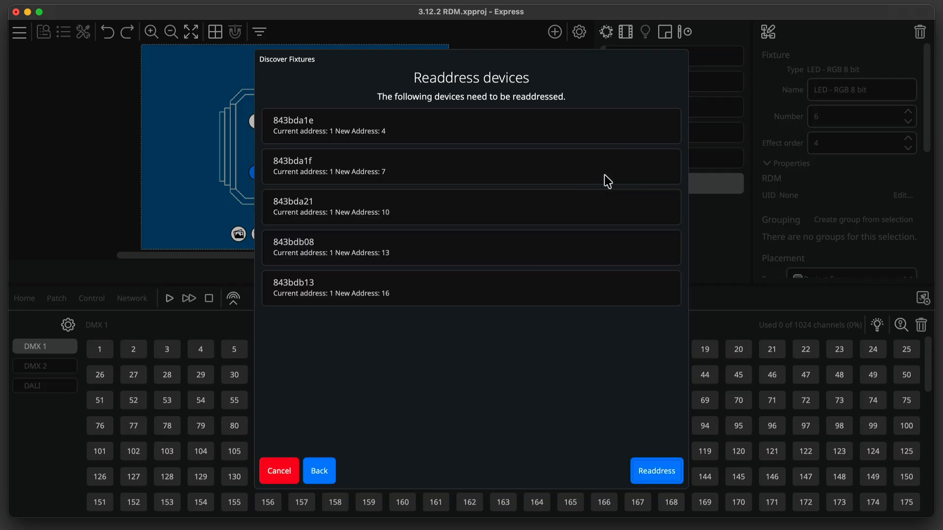
left_click(660, 477)
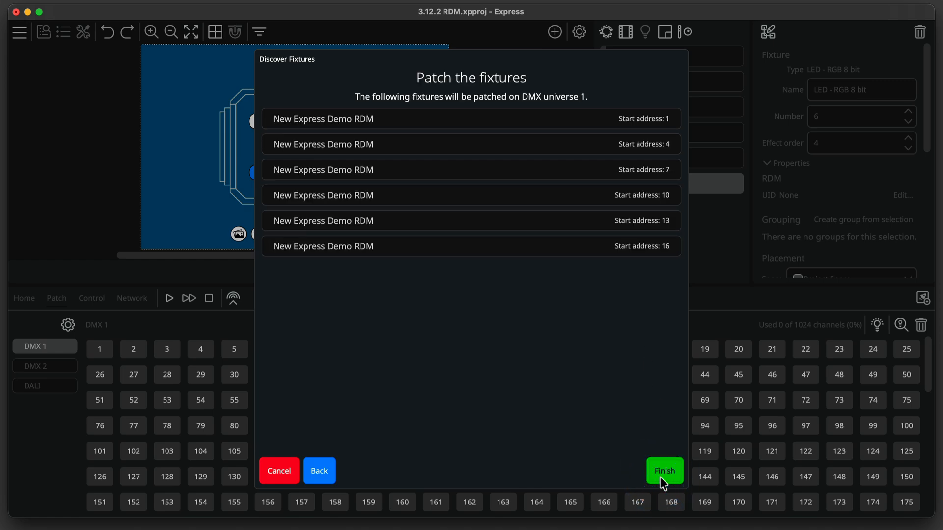
left_click(660, 478)
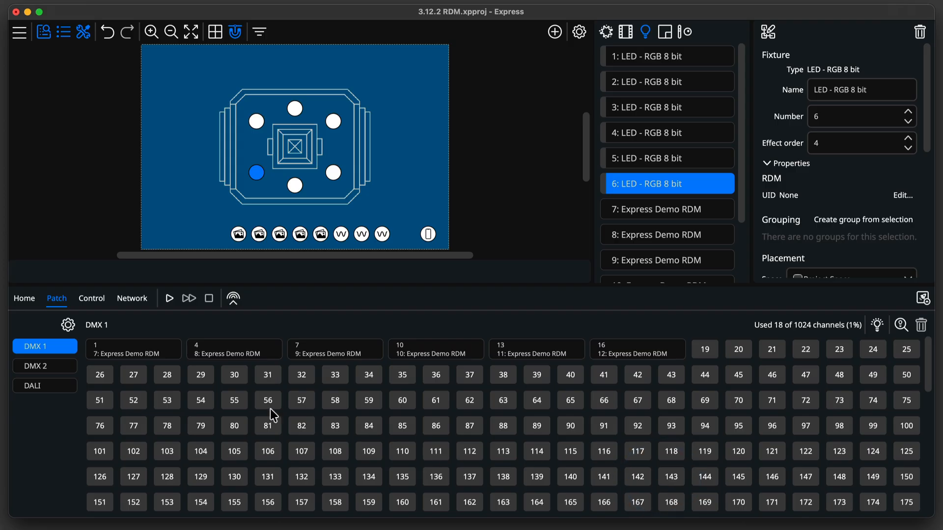
- Highlight the patched fixtures and replace the six plan fixtures with the matching Express Demo RDM fixtures 7 to 12
left_click(147, 357)
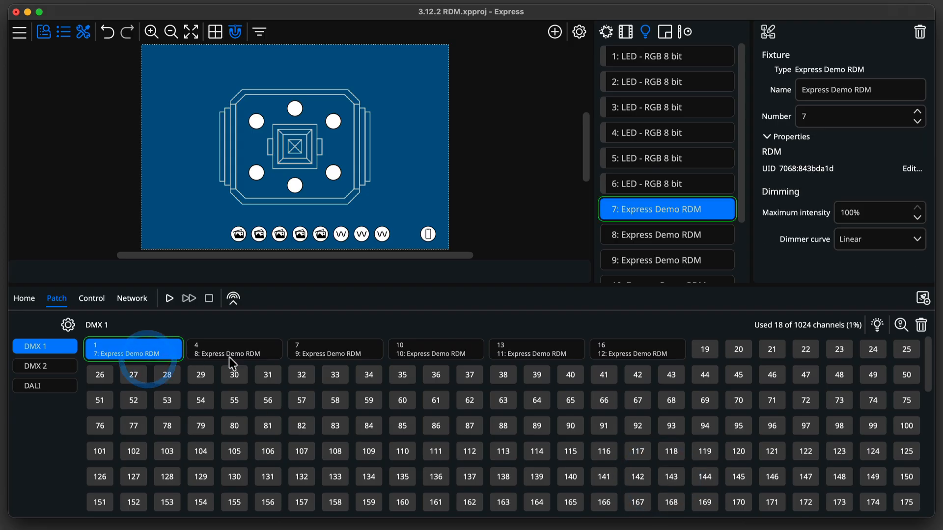
left_click(877, 325)
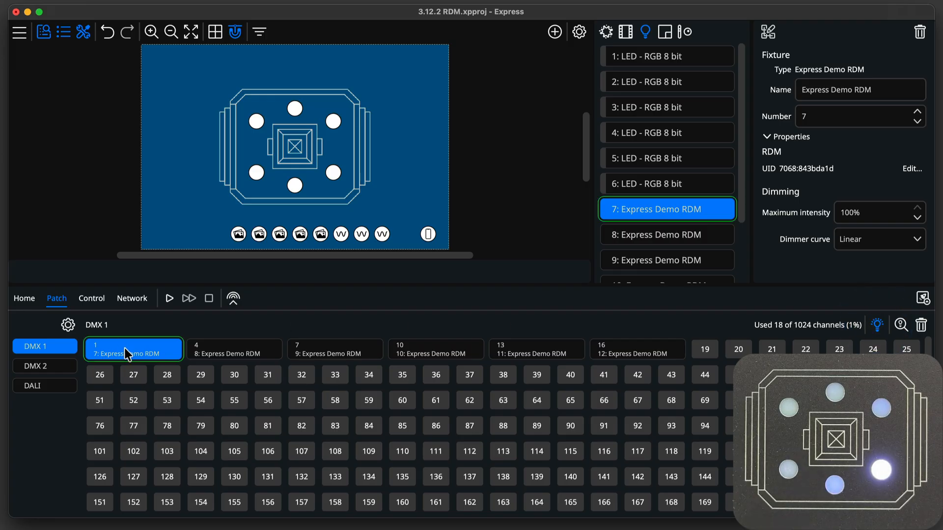
left_click_drag(127, 352, 335, 175)
left_click(249, 351)
left_click_drag(249, 356, 293, 189)
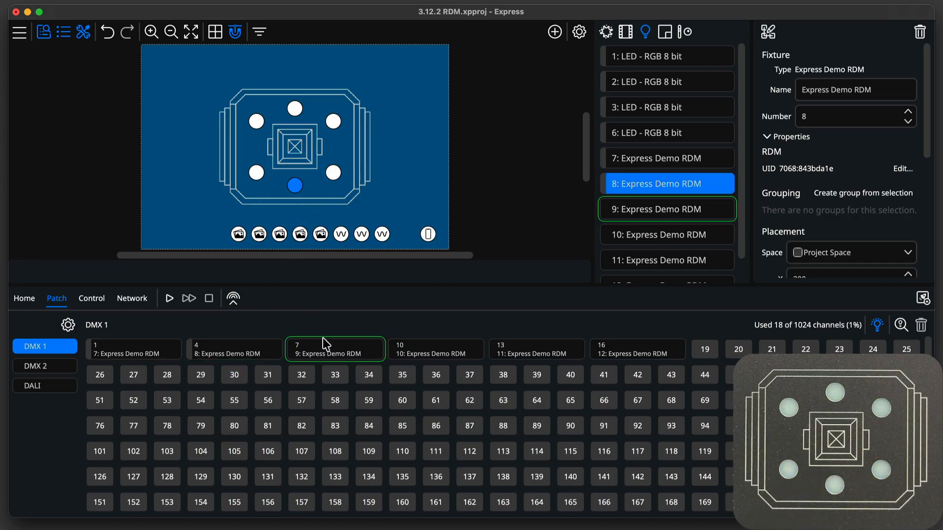
left_click_drag(323, 341, 257, 123)
left_click(427, 351)
left_click(526, 346)
left_click_drag(525, 342, 334, 122)
left_click_drag(615, 336, 297, 105)
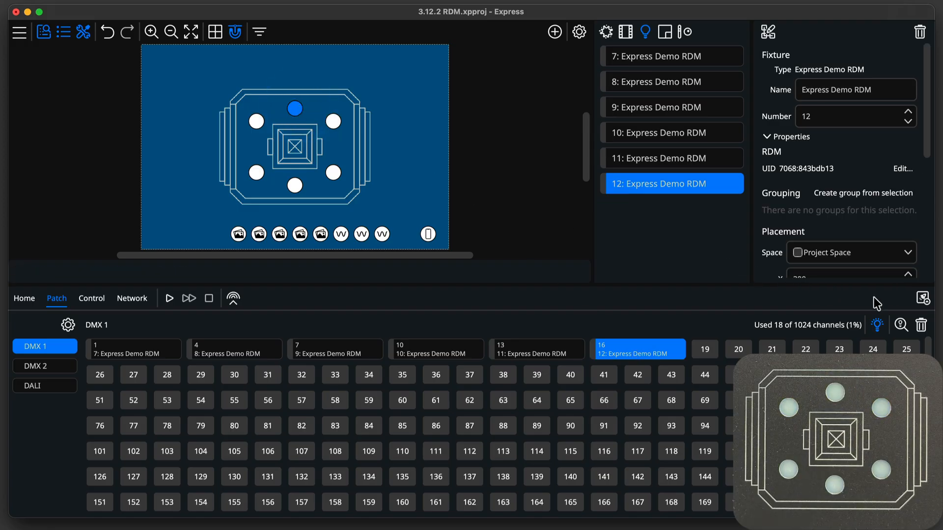
- Upload the project with the newly patched Express Demo RDM fixtures to the controller
left_click(922, 298)
left_click(660, 472)
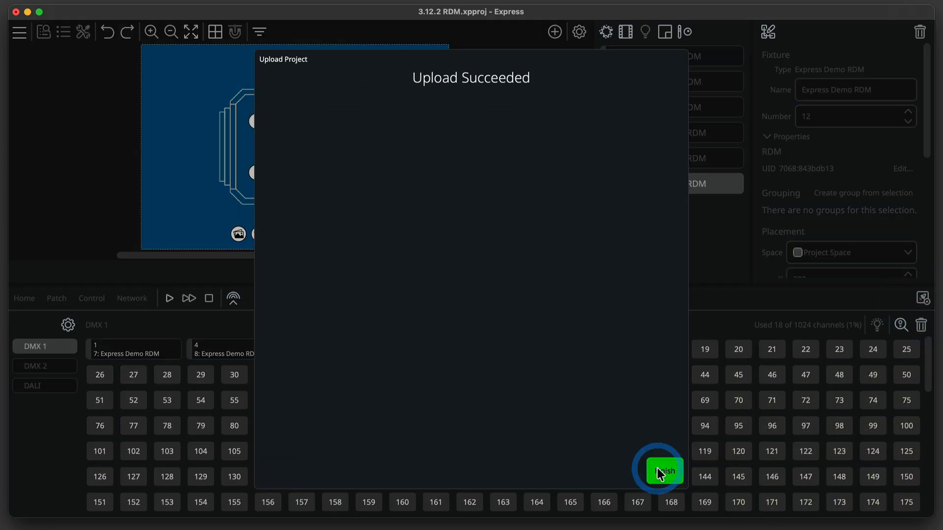
left_click(656, 480)
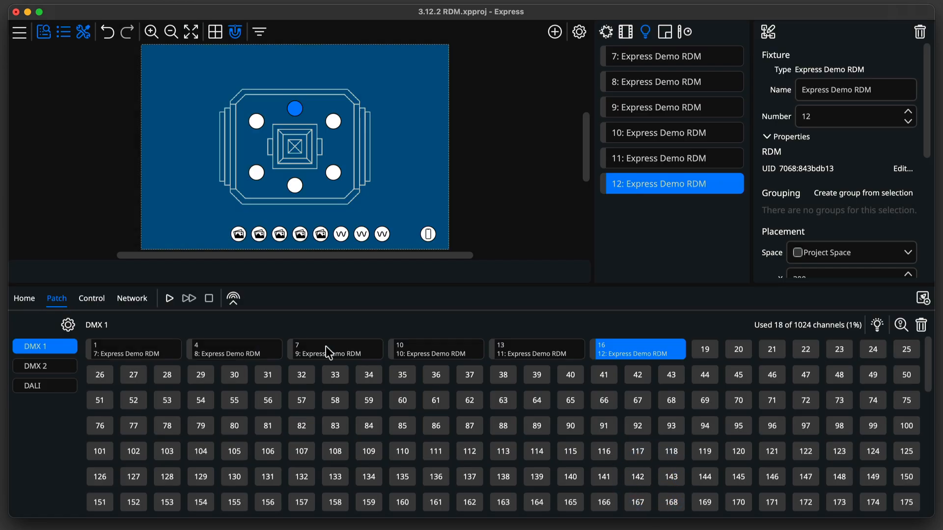
- Open the Express Control's web interface in the browser and refresh the RDM status of all its fixtures
left_click(143, 298)
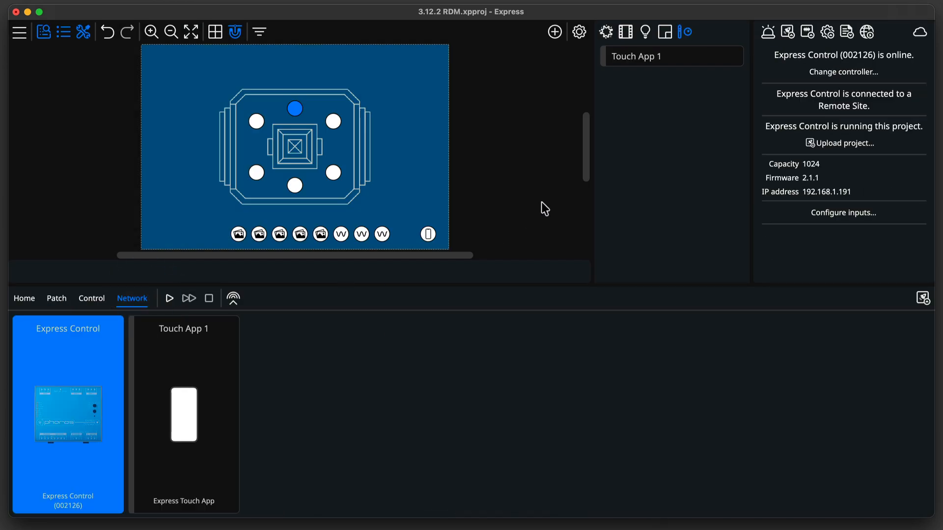
left_click(866, 32)
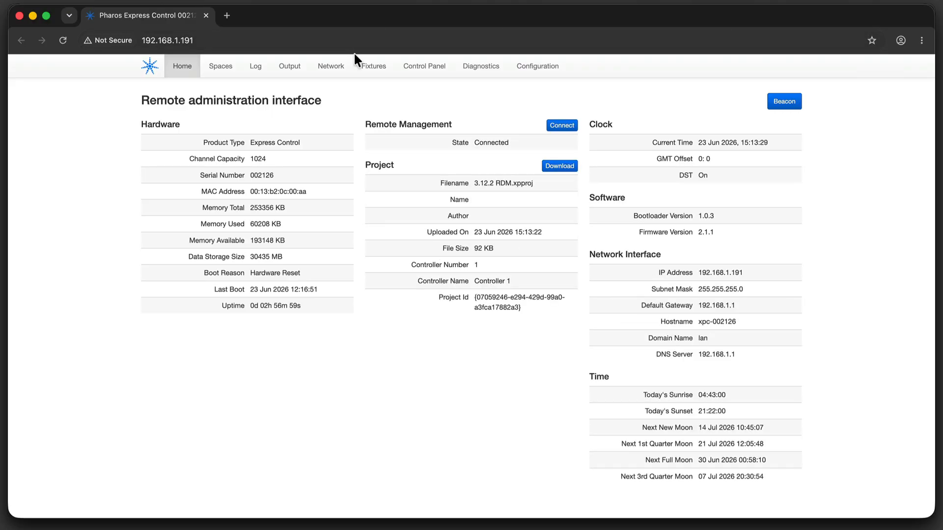
left_click(360, 65)
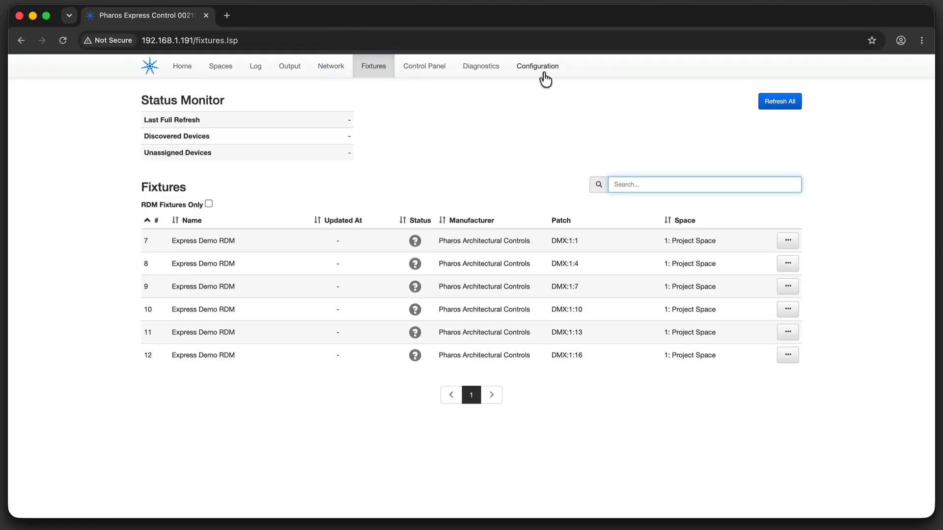
left_click(795, 100)
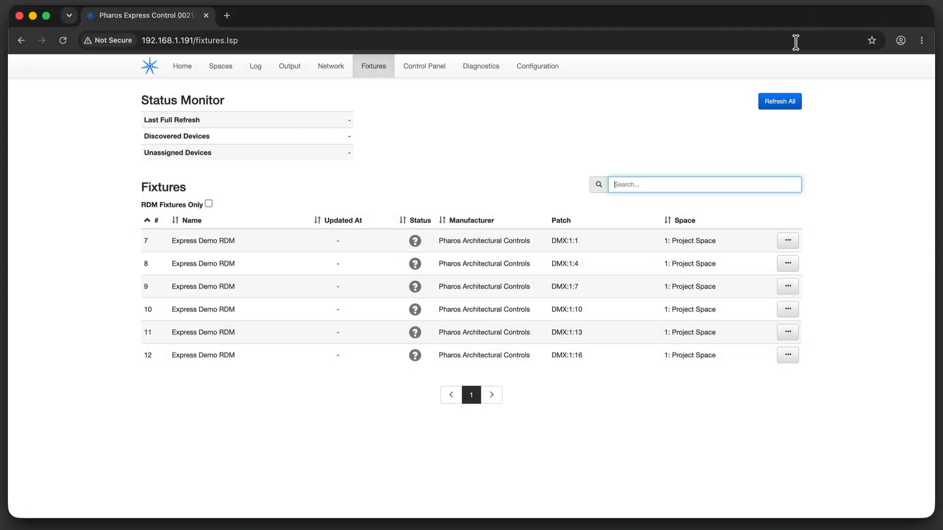
left_click(776, 100)
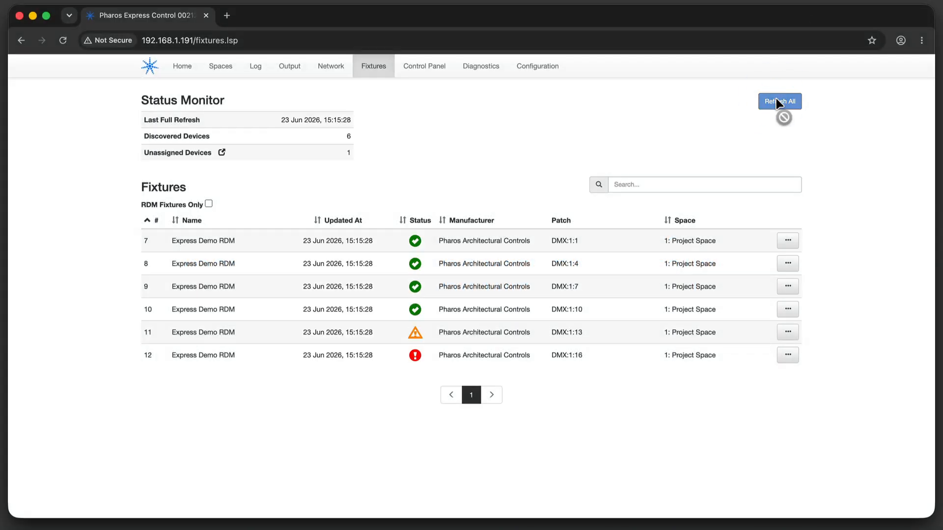
- Examine the status details of fixtures 10, 11 and 12, and open the RDM device page of fixture 11
mouse_move(413, 309)
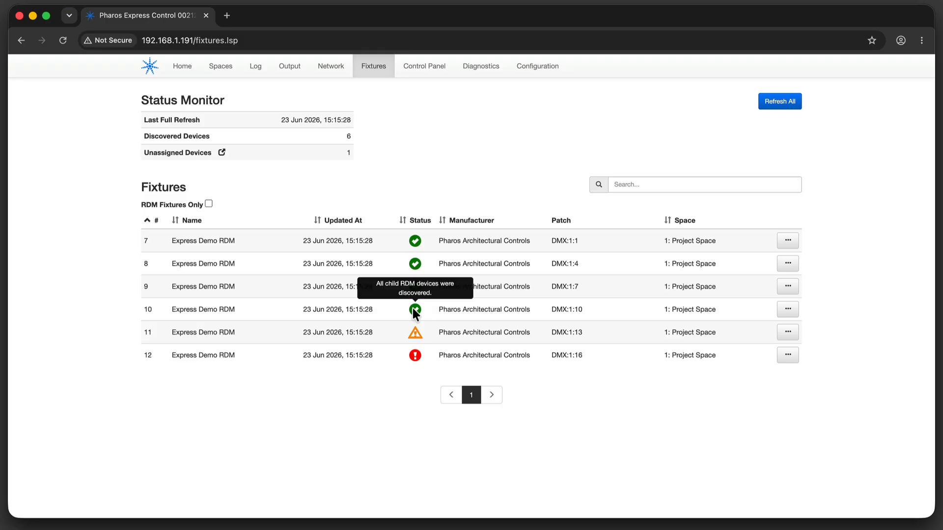
mouse_move(413, 332)
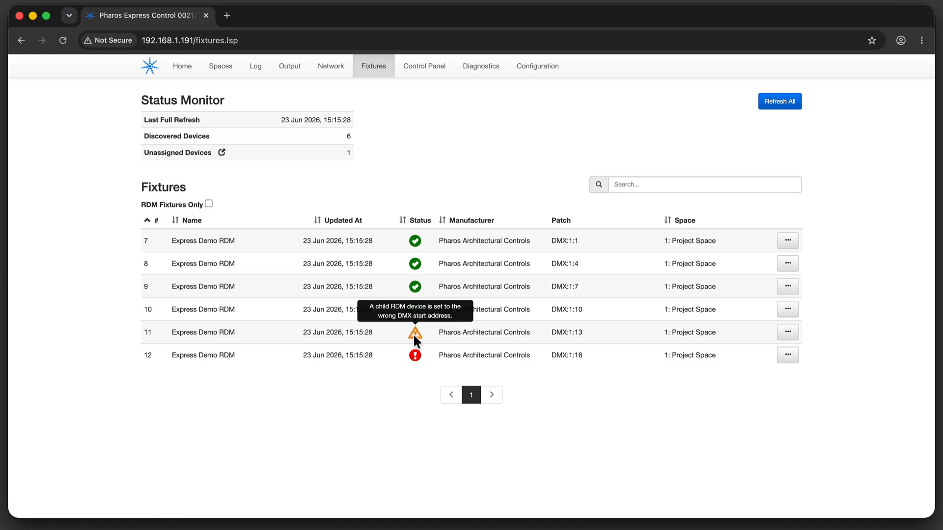
mouse_move(416, 357)
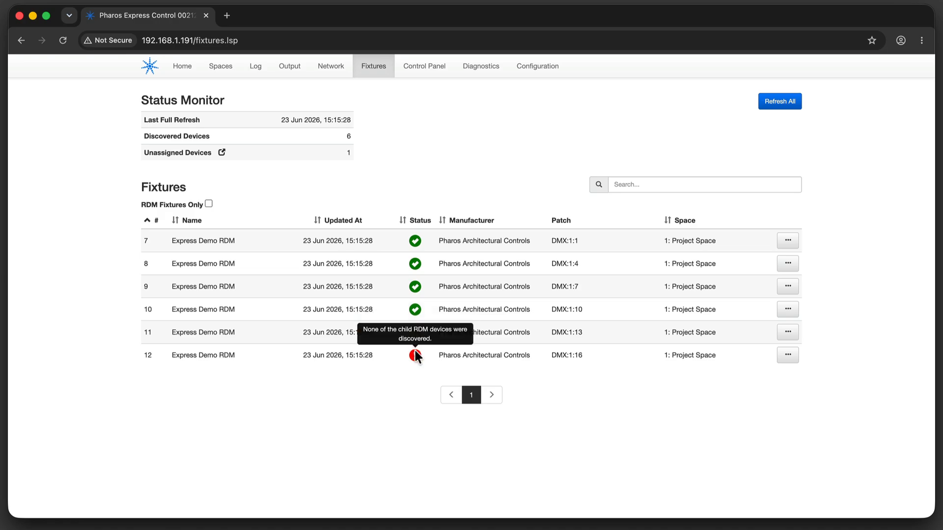
left_click(788, 332)
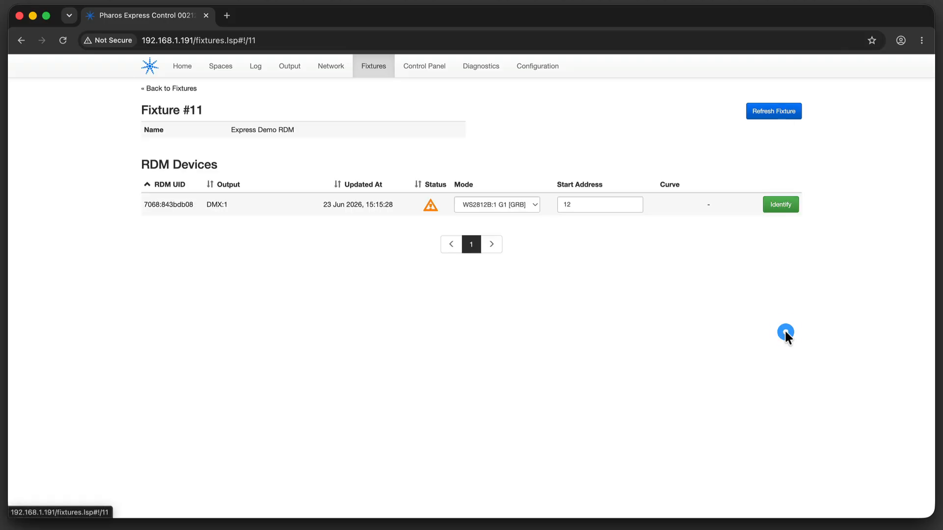
- Set the start address of fixture 11's RDM device to 13 and identify the device
left_click_drag(593, 204, 518, 204)
type("13")
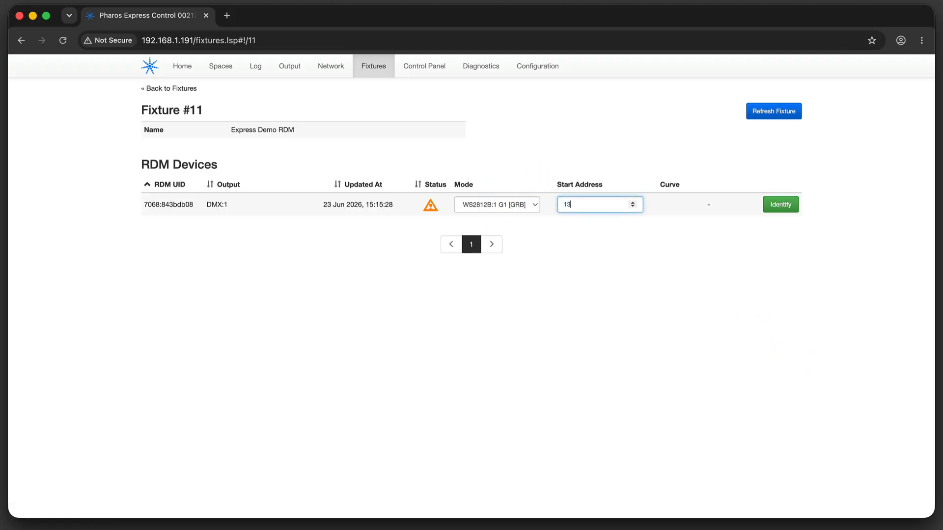
key("Return")
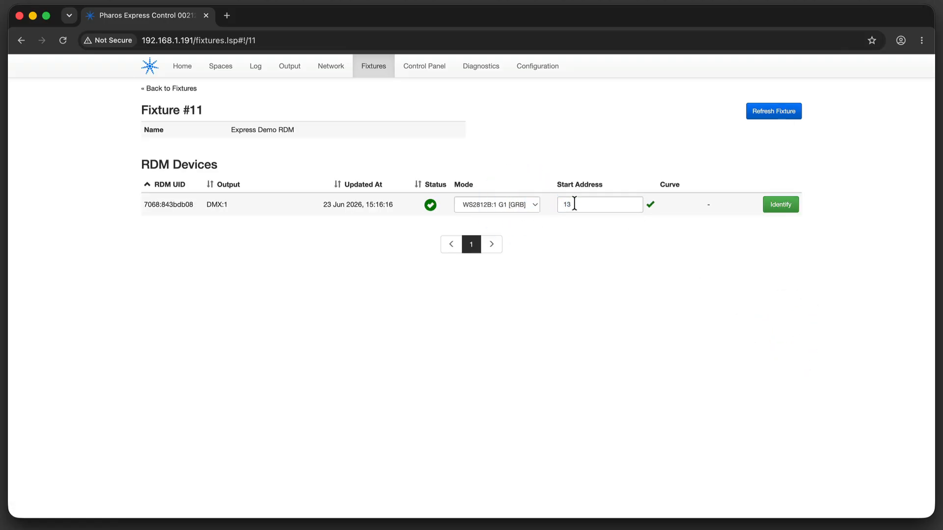
left_click(790, 205)
left_click(791, 205)
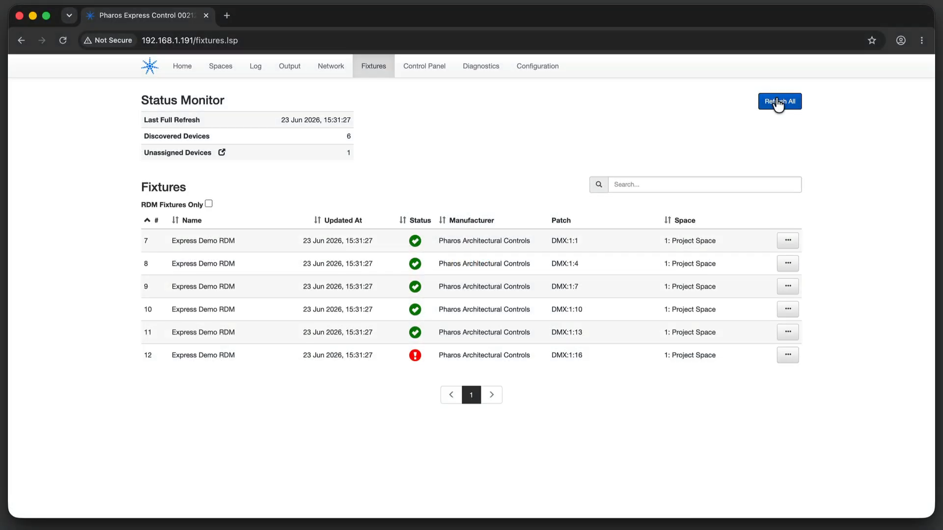
- Replace fixture 12's missing RDM device with Expert Kit Uplight 7068:843bdb13 at start address 16, and return to the fixture list
left_click(788, 356)
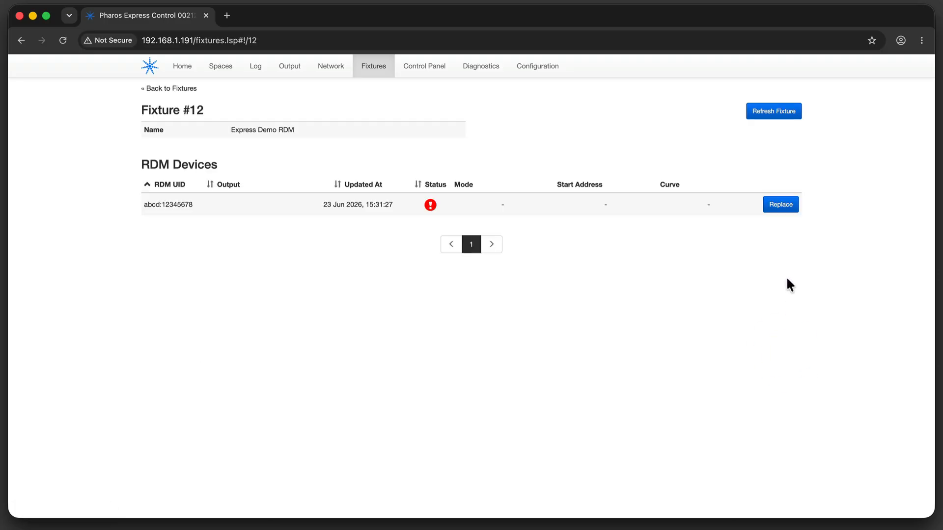
left_click(780, 205)
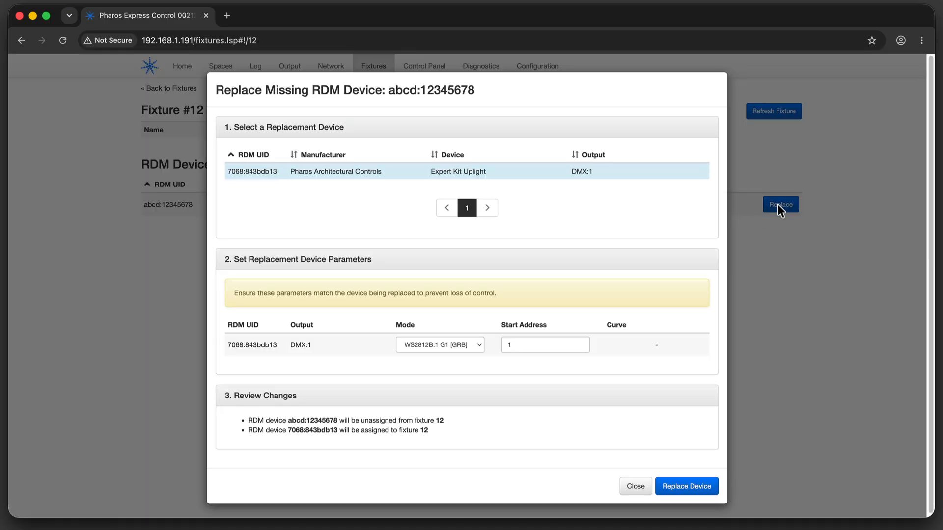
left_click(511, 171)
left_click(519, 342)
type("6")
key("Return")
left_click(672, 485)
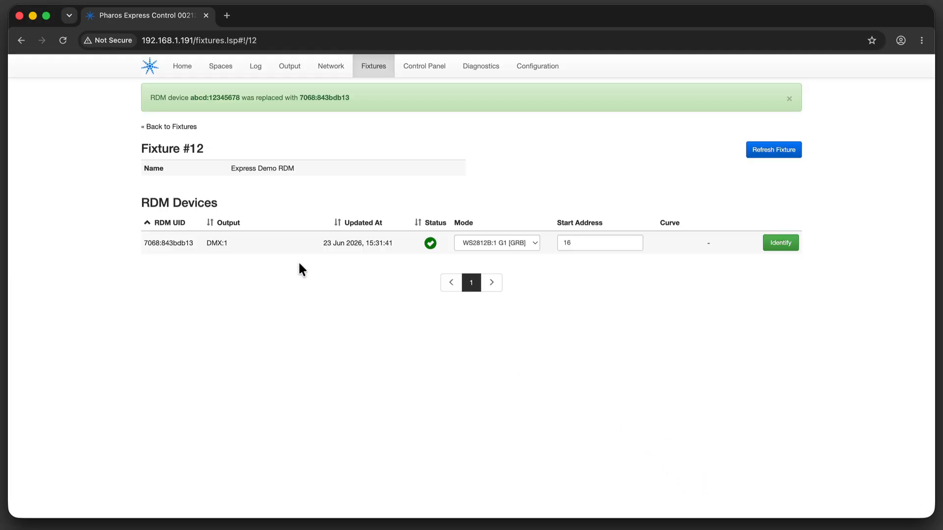
left_click(181, 127)
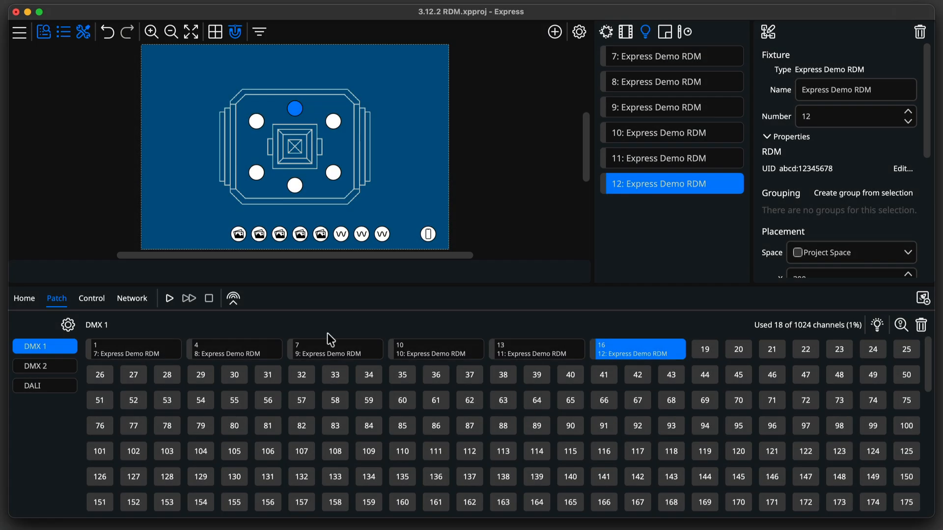
- In the Express desktop application, download the overrides from Express Control (002126), apply them to the project, and save it
left_click(142, 300)
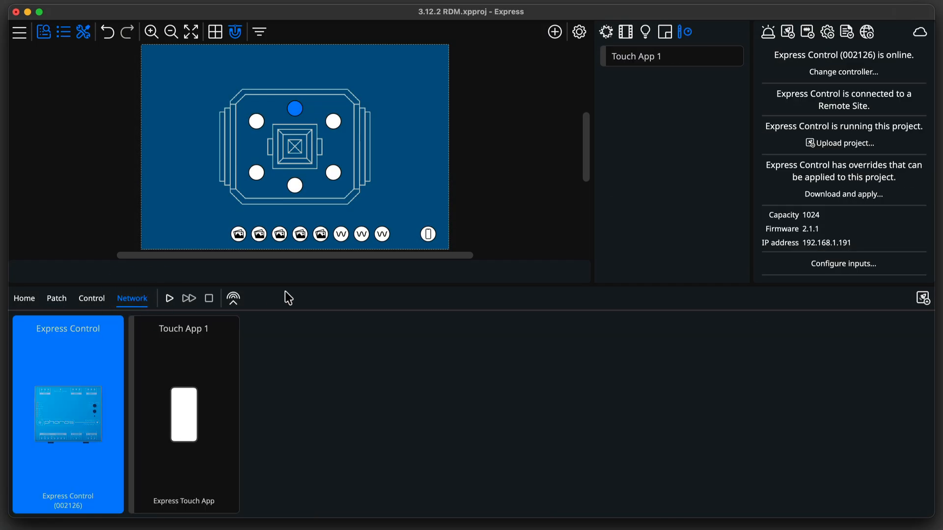
left_click(811, 198)
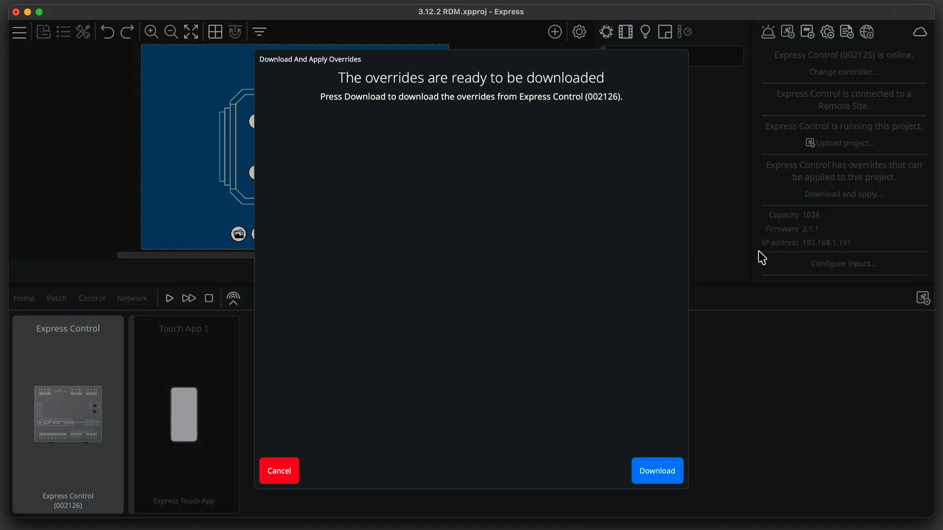
left_click(673, 478)
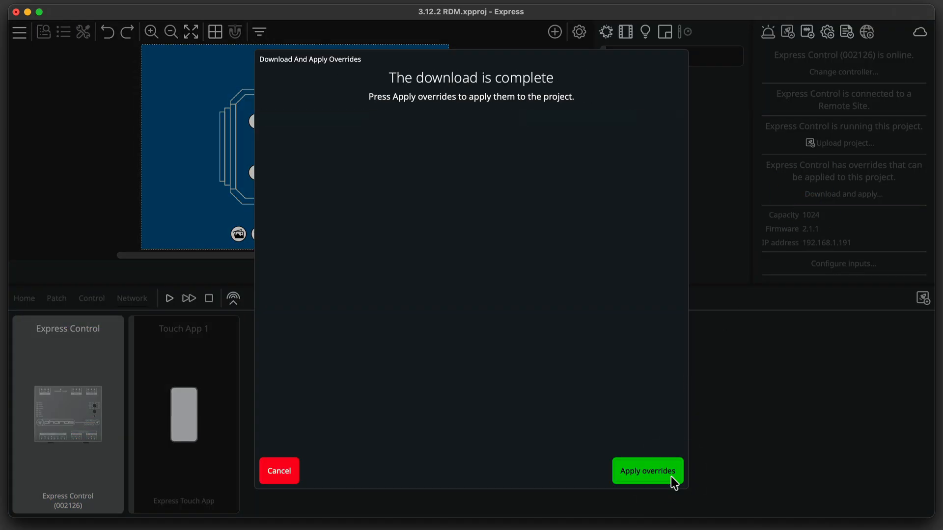
left_click(671, 477)
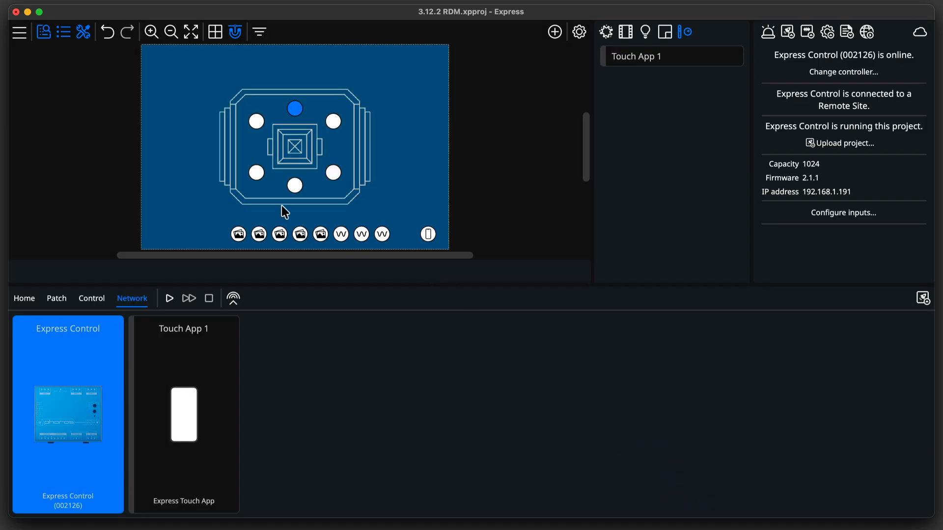
left_click(20, 33)
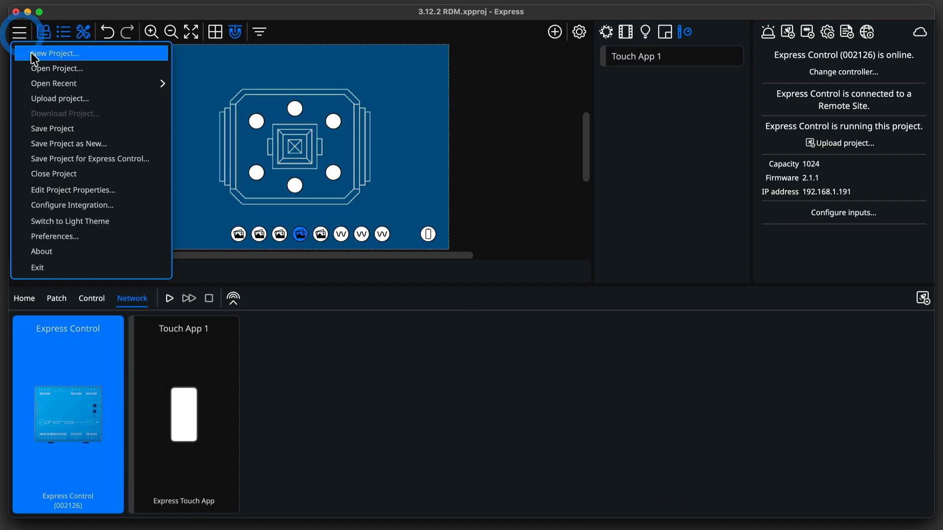
left_click(58, 127)
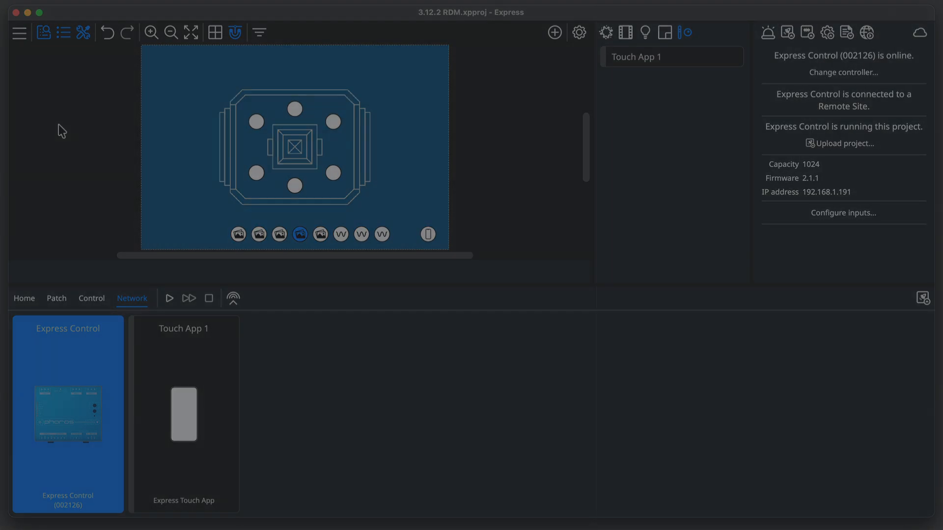